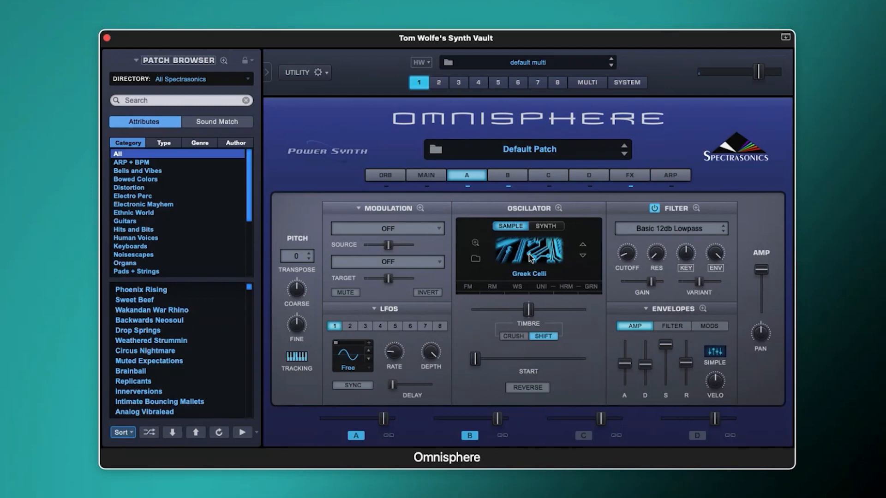
Examine layers A and B, including layer A's amp and filter envelopes and layer B's Juno 106 Saw unison settings
left_click(507, 174)
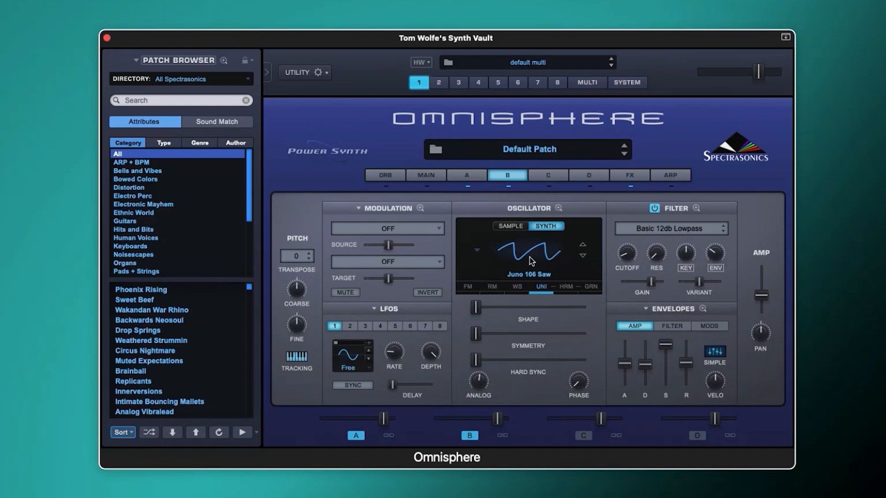
left_click(472, 174)
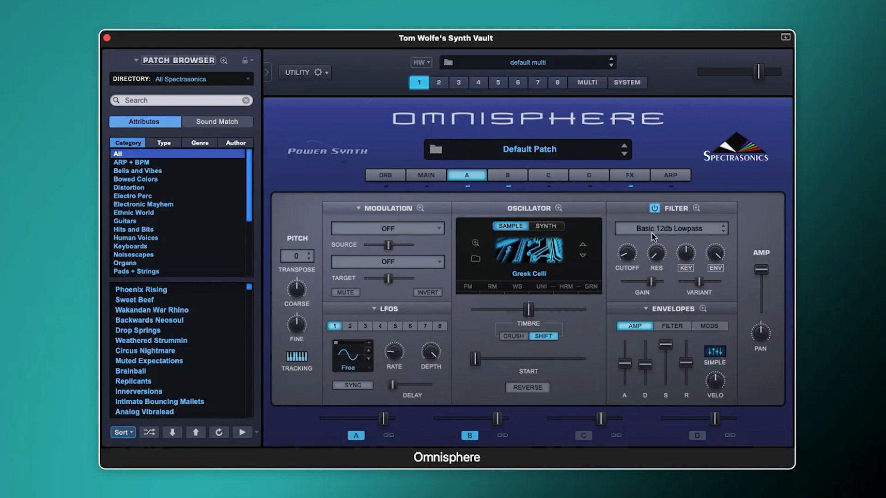
left_click(662, 325)
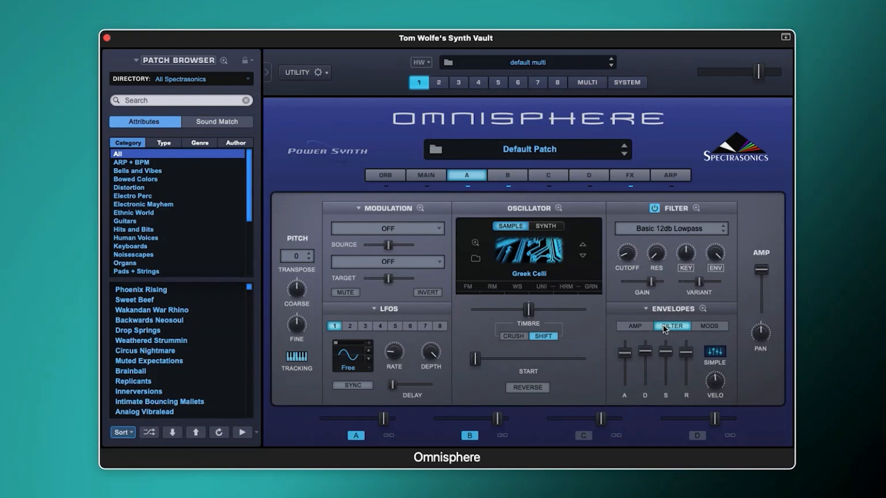
left_click(639, 325)
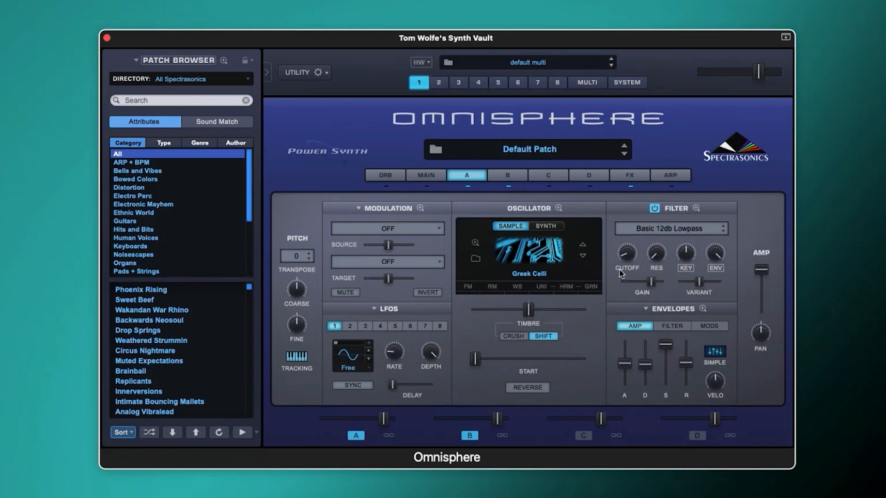
left_click(514, 176)
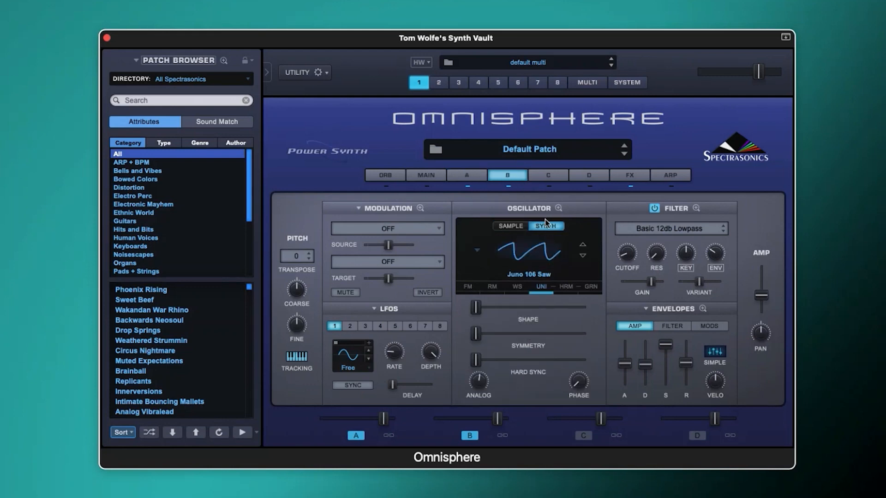
left_click(540, 286)
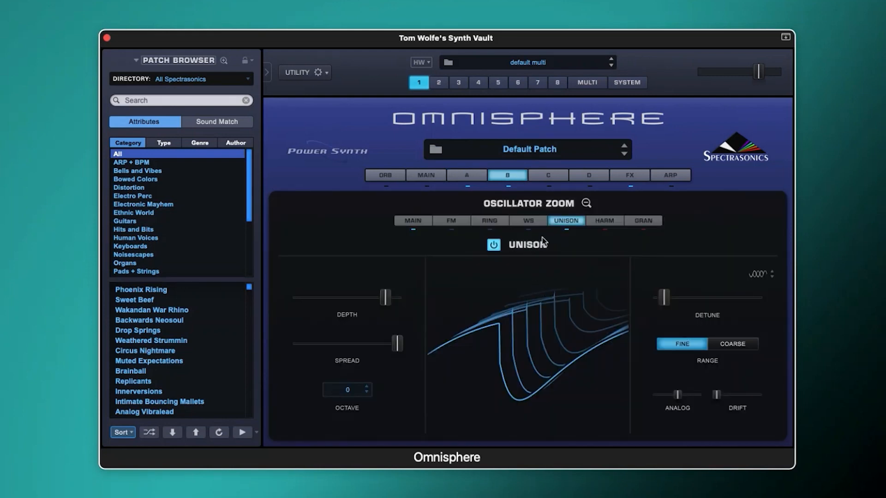
left_click(586, 203)
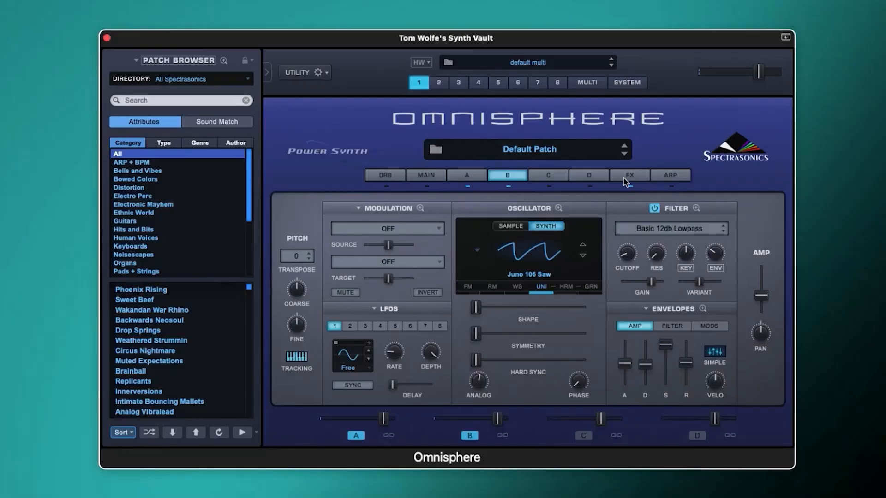
Copy layer A with its Greek Celli sample and paste it into layer C
left_click(478, 172)
left_click(303, 73)
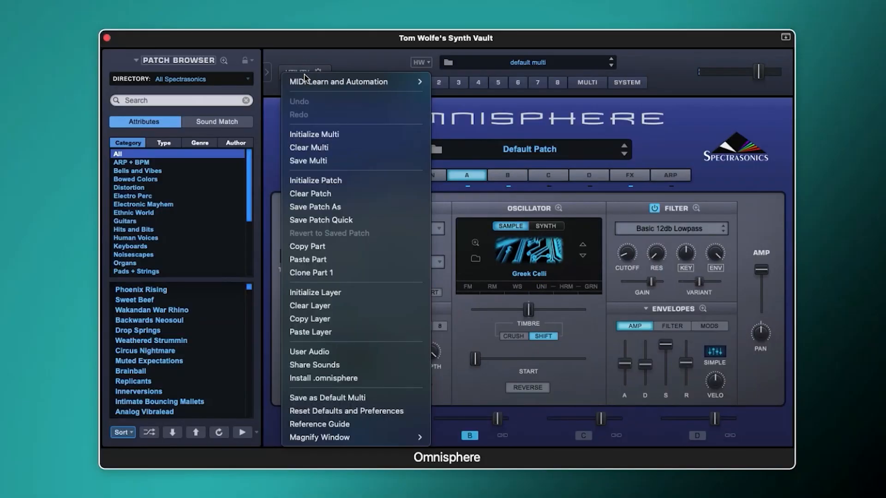
left_click(310, 318)
left_click(532, 176)
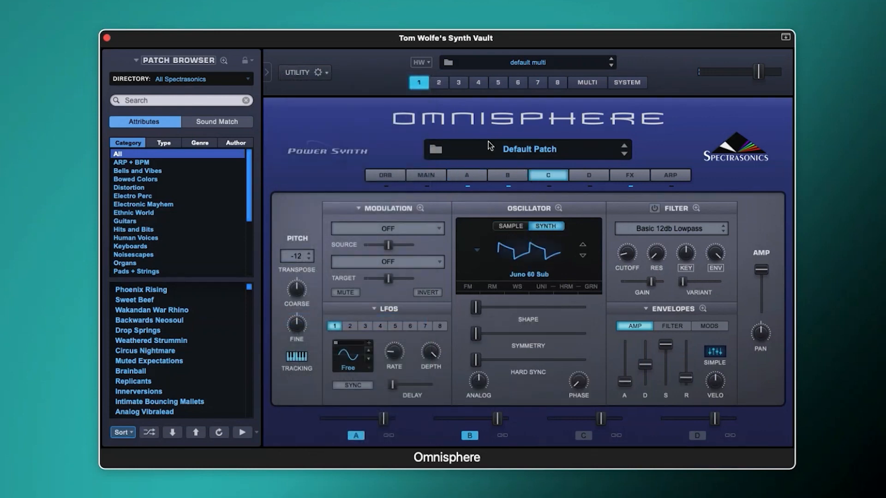
left_click(304, 73)
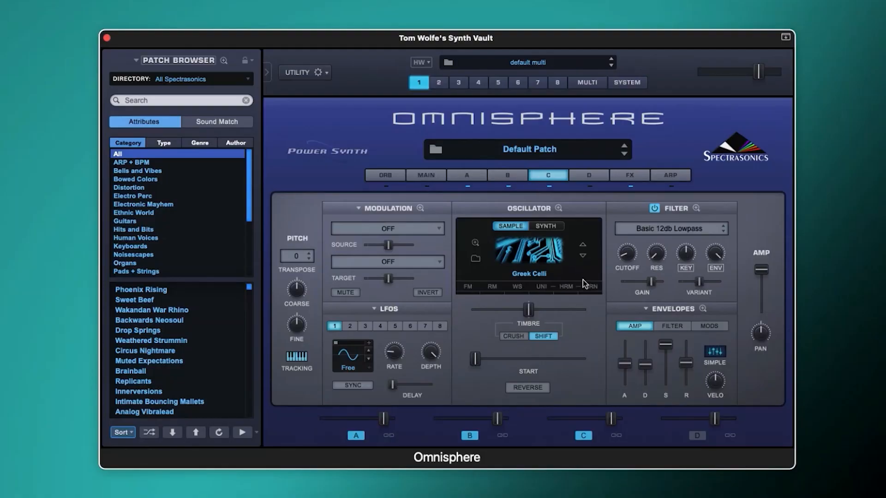
Enable granular synthesis on layer C's oscillator and set it to Position mode
left_click(590, 286)
left_click(589, 287)
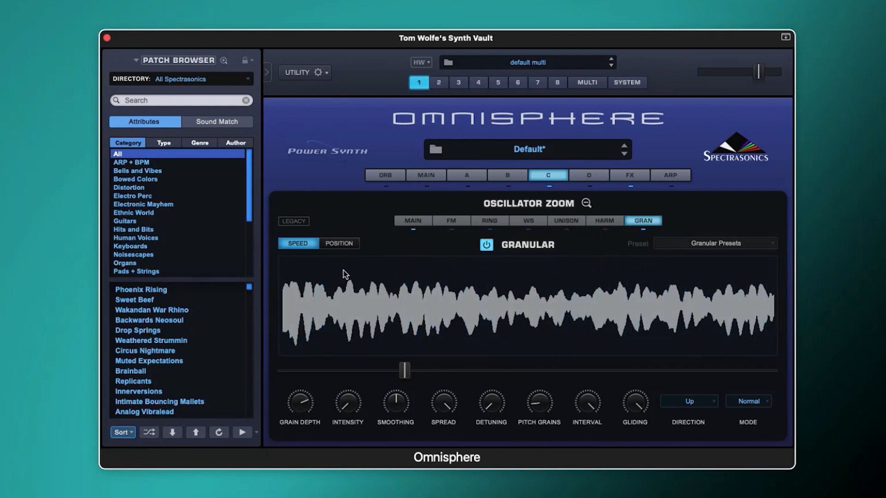
left_click(333, 244)
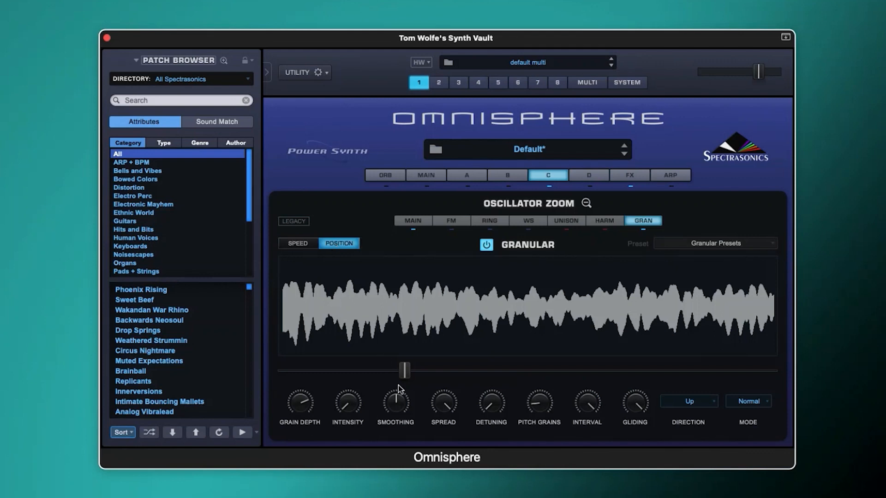
Lower layer C's granular Grain Depth to just below the middle and raise Intensity slightly above minimum
mouse_move(298, 398)
left_click_drag(297, 410, 299, 431)
mouse_move(347, 404)
left_click_drag(343, 394, 343, 391)
Review the grain Direction options, keep Up, and set the granular Mode to Wild
left_click(712, 404)
left_click(712, 404)
left_click(714, 401)
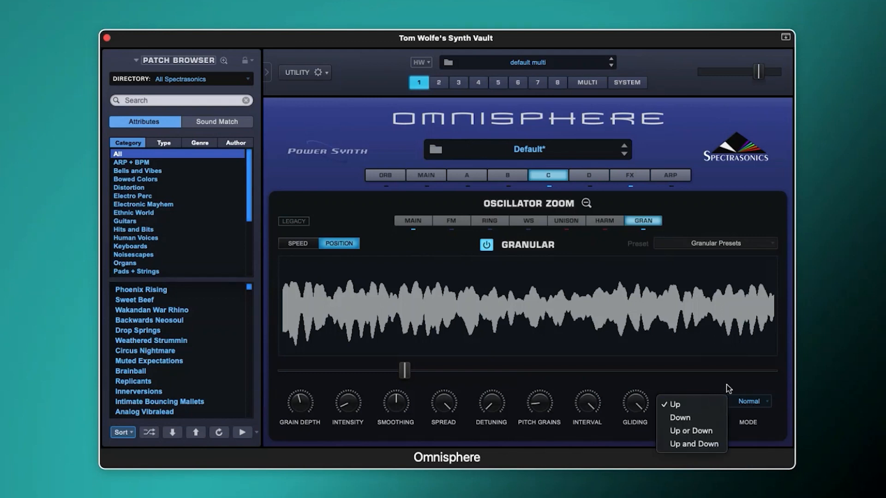
left_click(731, 387)
left_click(749, 401)
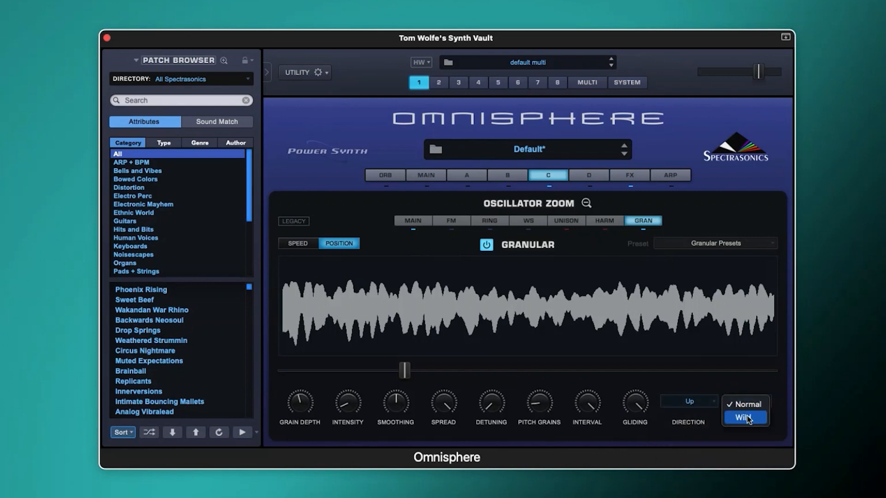
left_click(746, 416)
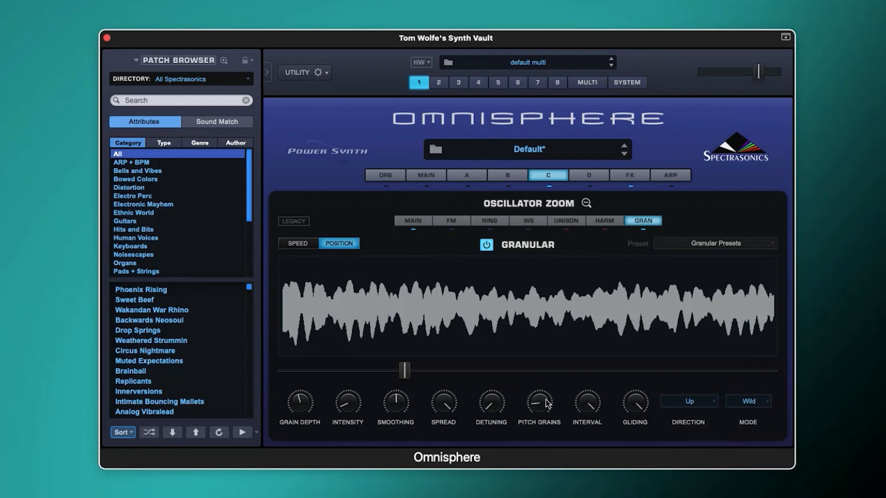
Turn the granular Gliding down to minimum and switch the Mode from Normal back to Wild
mouse_move(544, 405)
mouse_move(591, 400)
left_click_drag(628, 407, 630, 438)
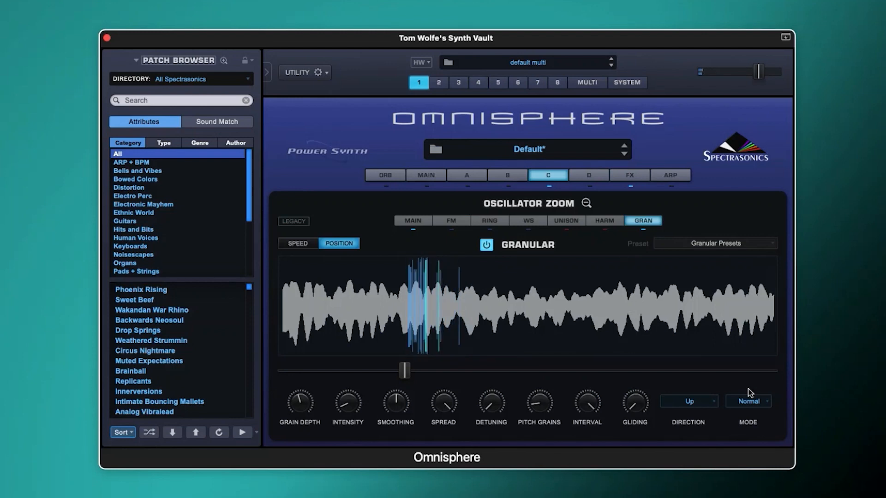
left_click(749, 401)
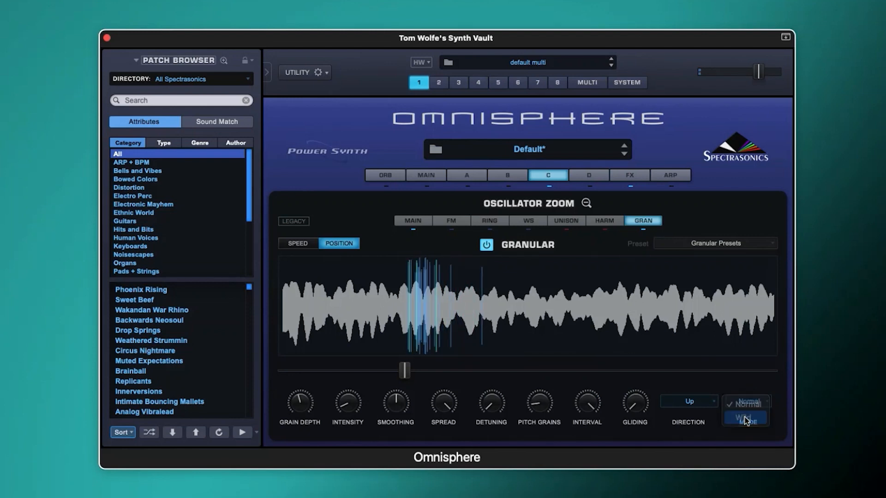
left_click(743, 418)
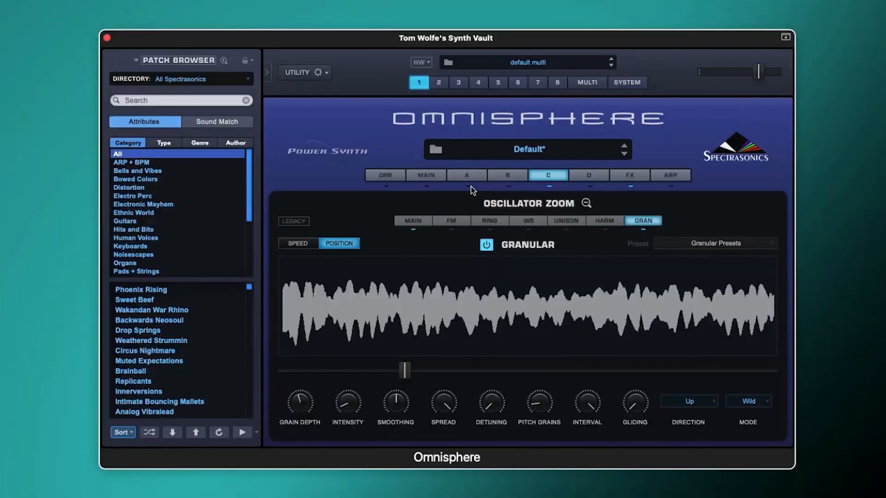
Compare the other layers' granular pages, then drop layer C's amp level to 0 and raise it back near its upper end
left_click(468, 185)
left_click(509, 179)
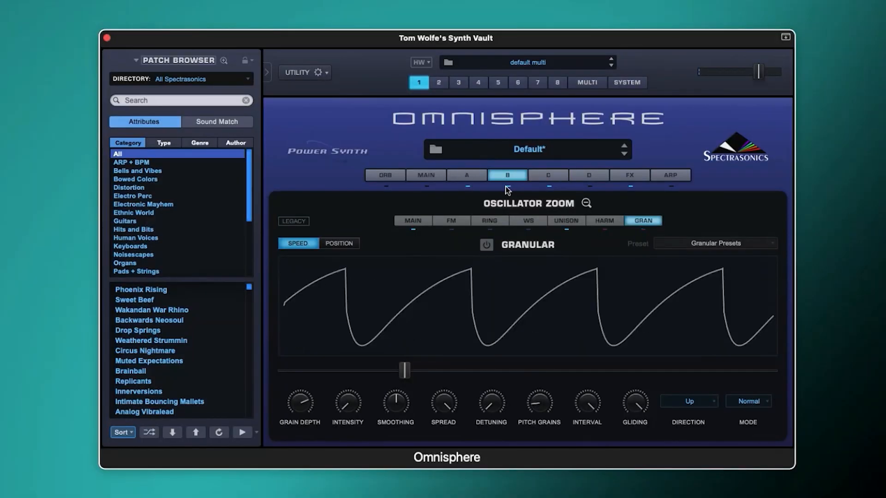
left_click(547, 176)
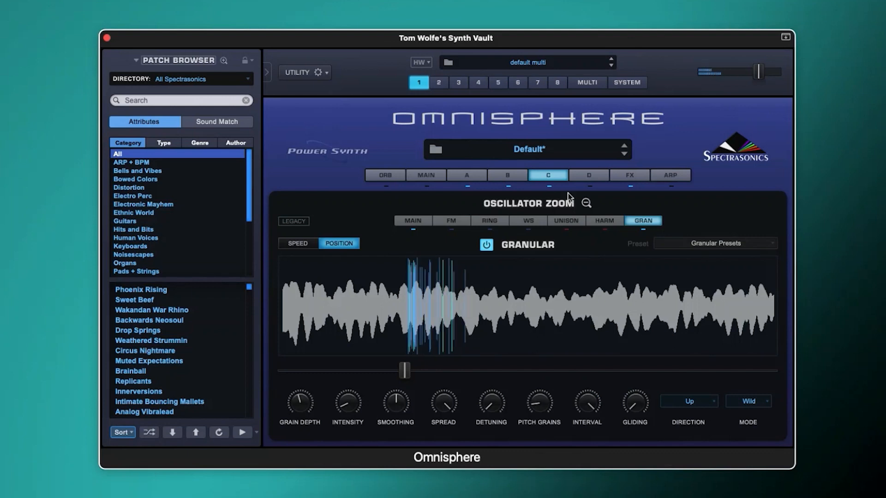
left_click(585, 204)
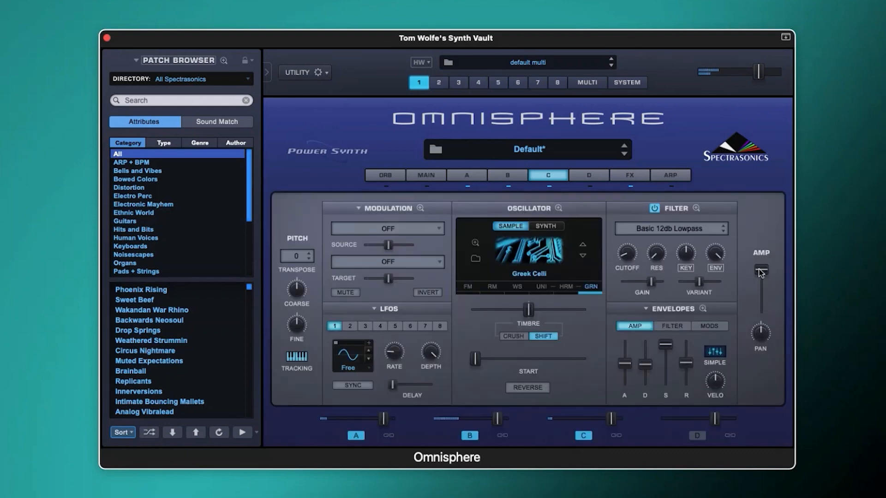
left_click_drag(751, 301, 747, 362)
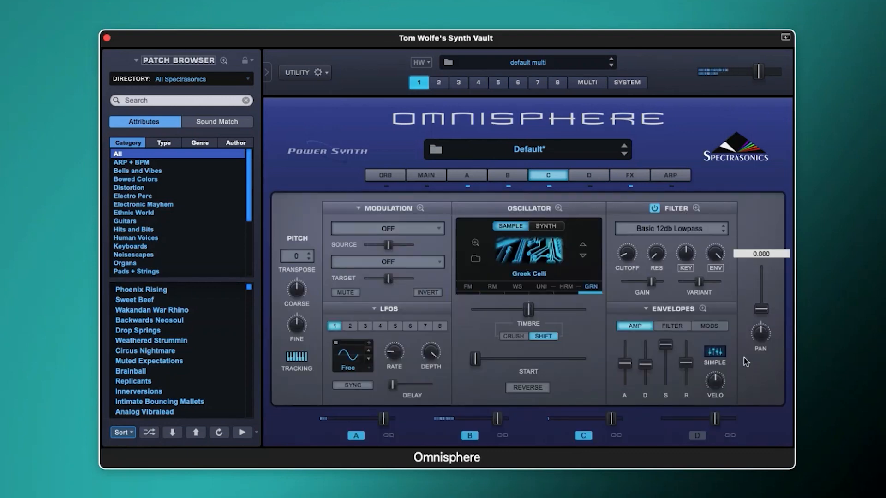
left_click_drag(760, 309, 754, 274)
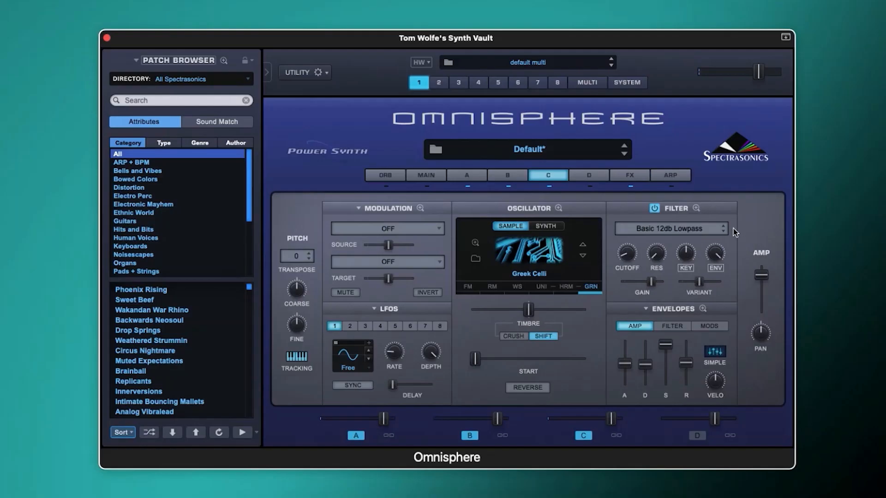
Examine the effects racks for the aux, layer A and layer B, checking their loaded effects and aux sends
left_click(627, 176)
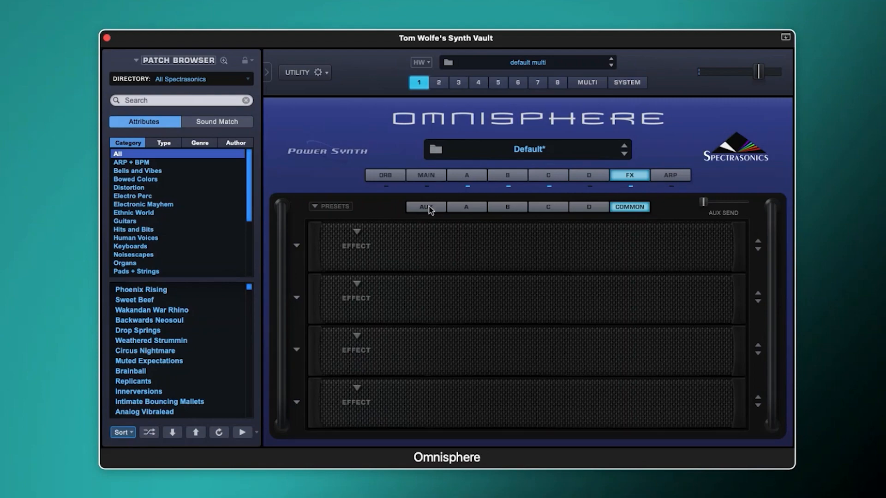
left_click(427, 209)
left_click(456, 176)
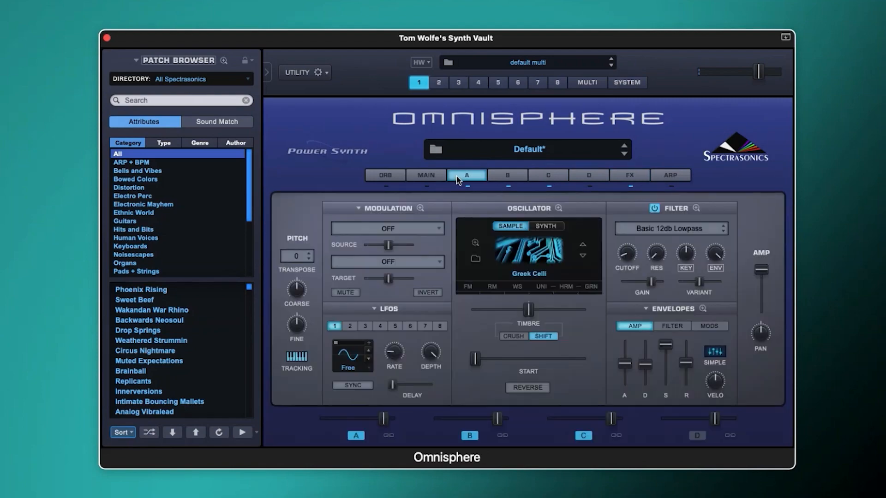
left_click(627, 176)
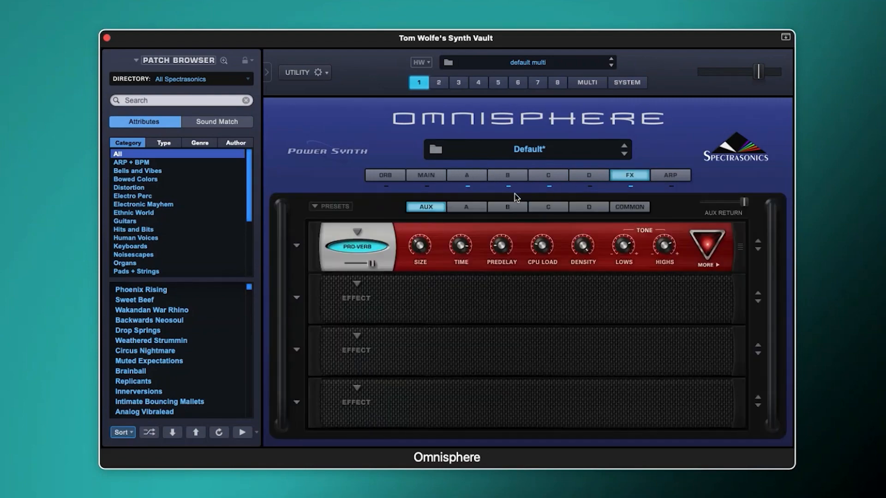
left_click(509, 204)
left_click(470, 206)
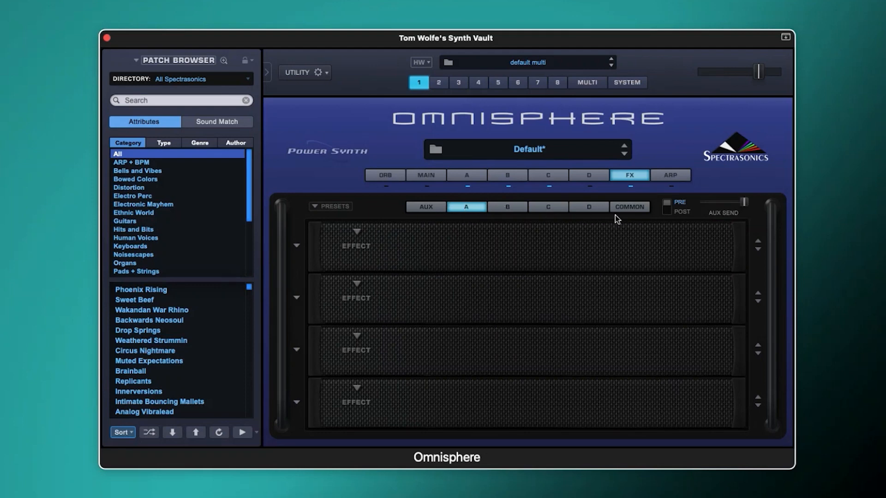
left_click(513, 206)
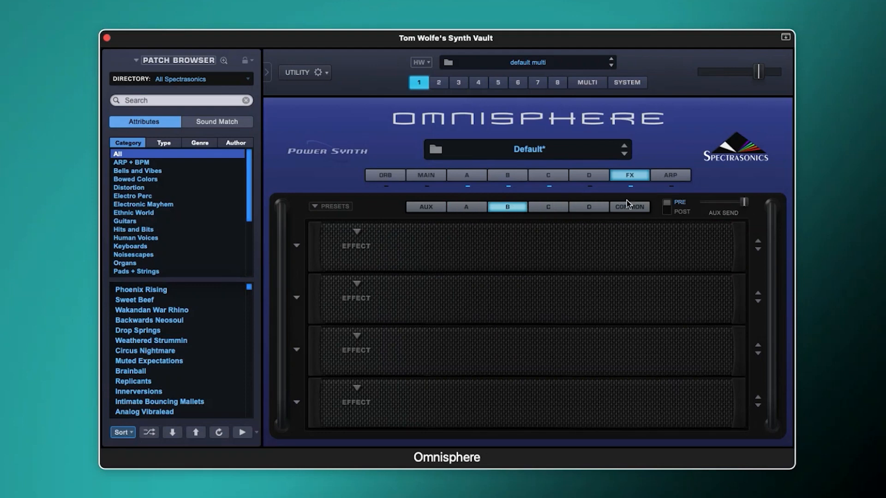
Copy the Pro-Verb effect from the aux rack into layer C's first effect slot and turn layer C's aux send to minimum
left_click(429, 206)
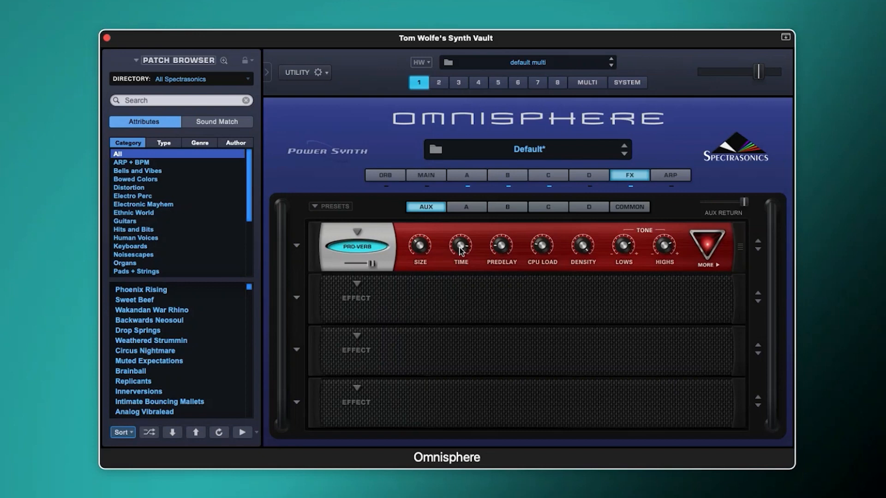
left_click(705, 267)
left_click(707, 264)
left_click(296, 245)
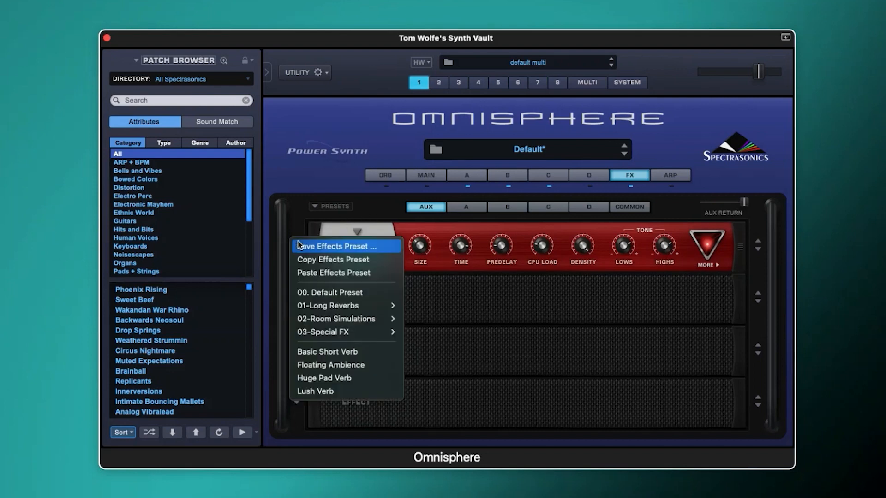
left_click(542, 208)
left_click(293, 248)
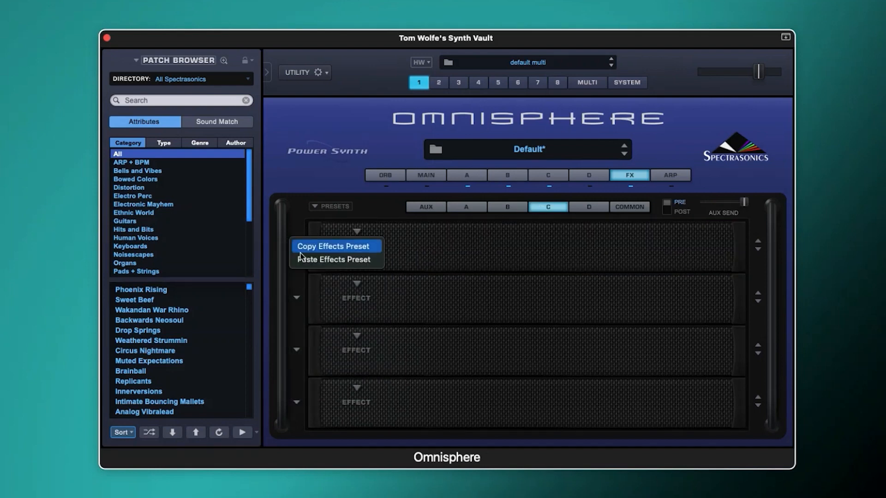
left_click(303, 260)
mouse_move(369, 264)
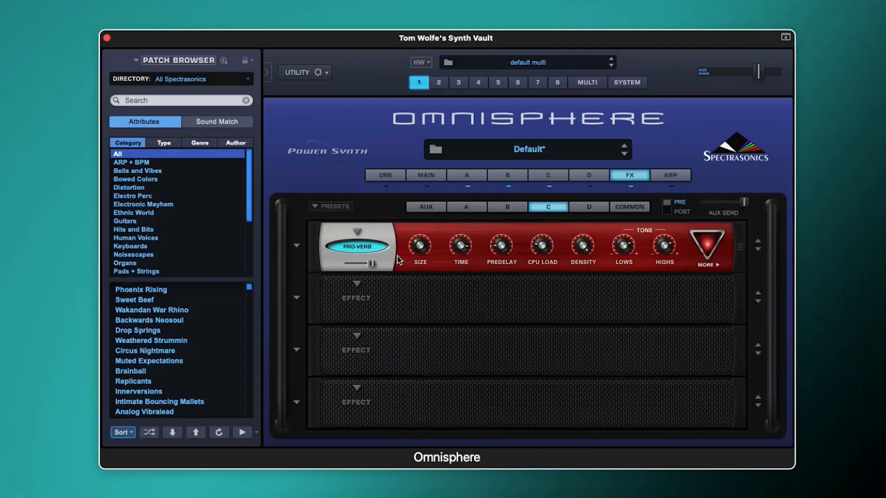
left_click_drag(744, 203, 699, 207)
Raise layer C's granular Intensity well above the middle and turn Smoothing down to minimum
left_click(560, 176)
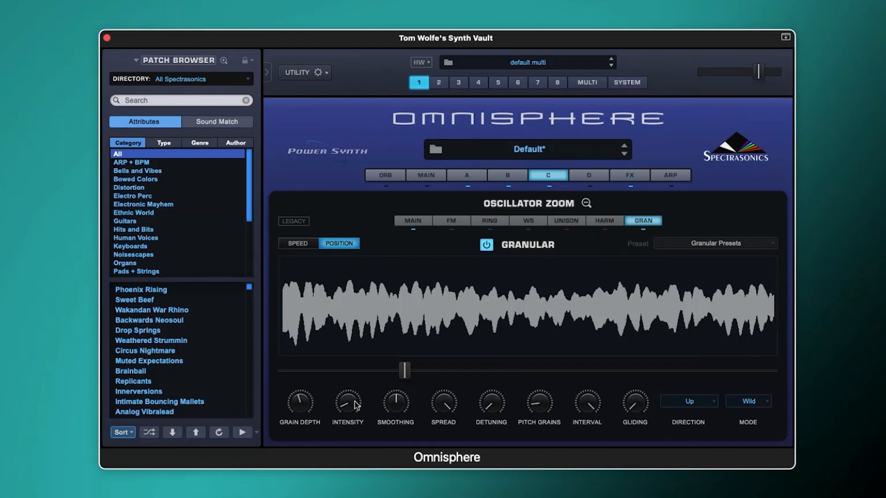
mouse_move(354, 405)
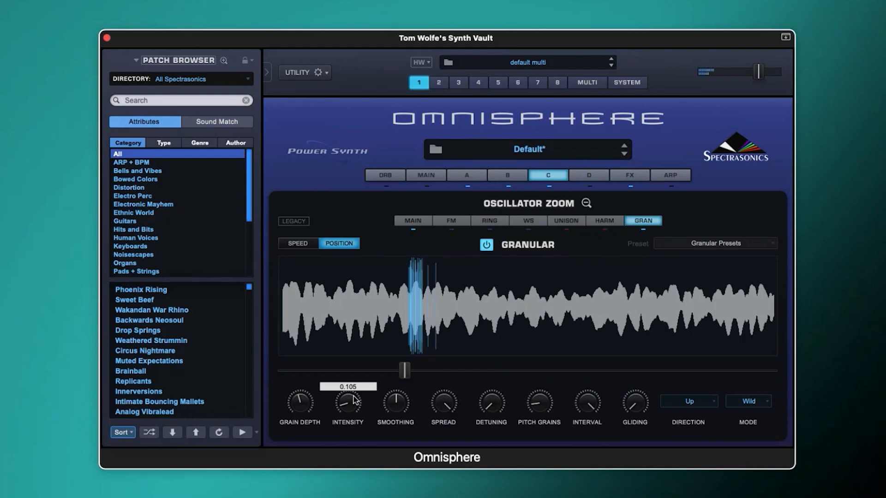
left_click_drag(353, 394, 341, 304)
left_click_drag(396, 402, 392, 471)
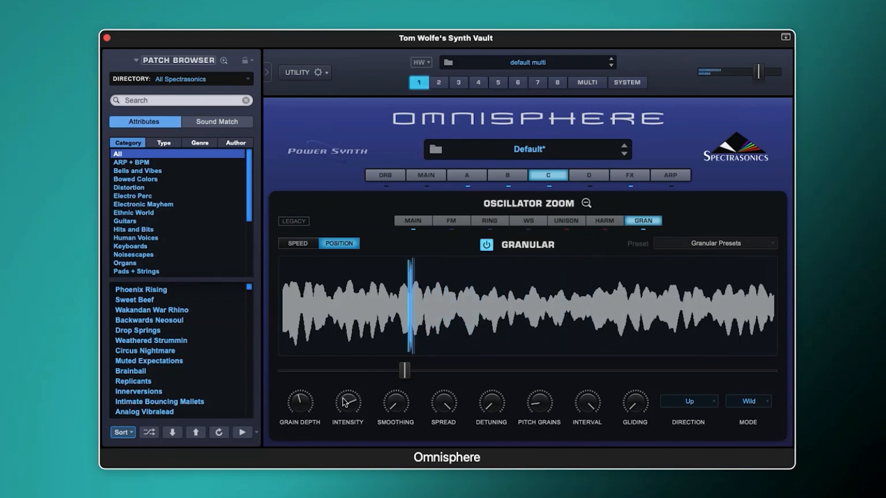
Lower layer C's granular Intensity below the middle, raise Smoothing to about the middle and reduce Grain Depth to a low setting
left_click_drag(344, 405, 352, 461)
left_click_drag(395, 403, 391, 337)
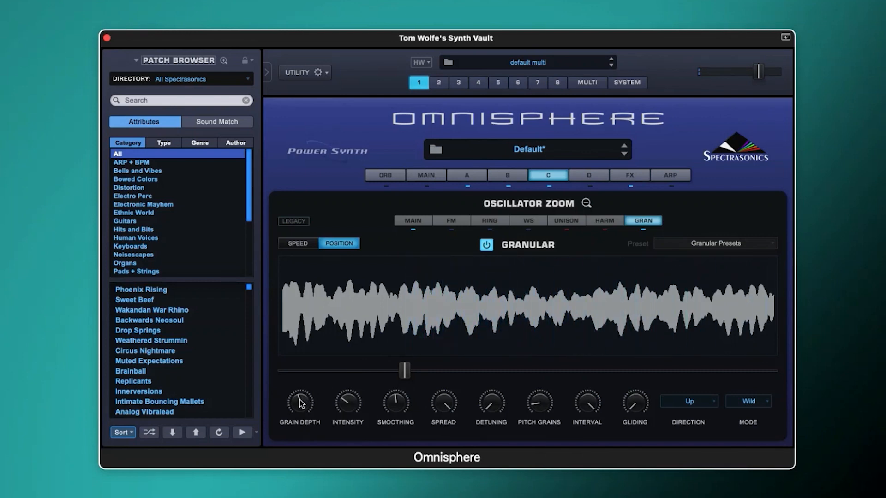
left_click_drag(300, 400, 311, 447)
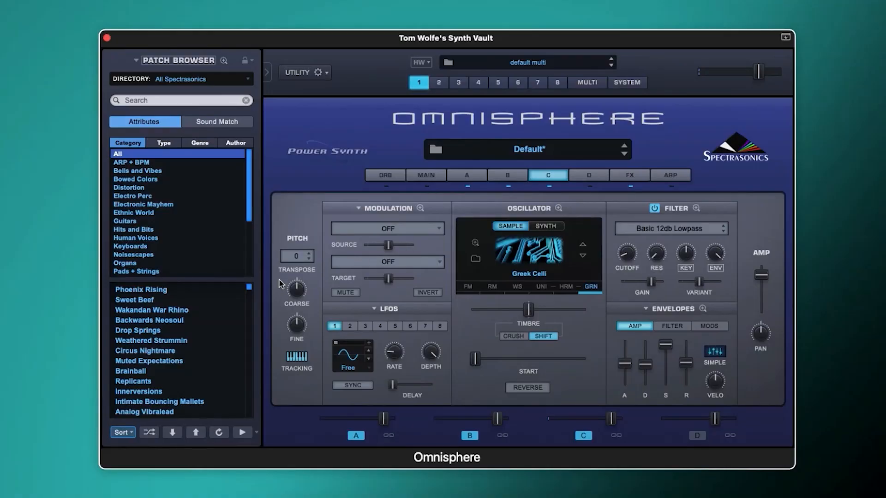
Set layer C's pitch transpose to +12
left_click(296, 256)
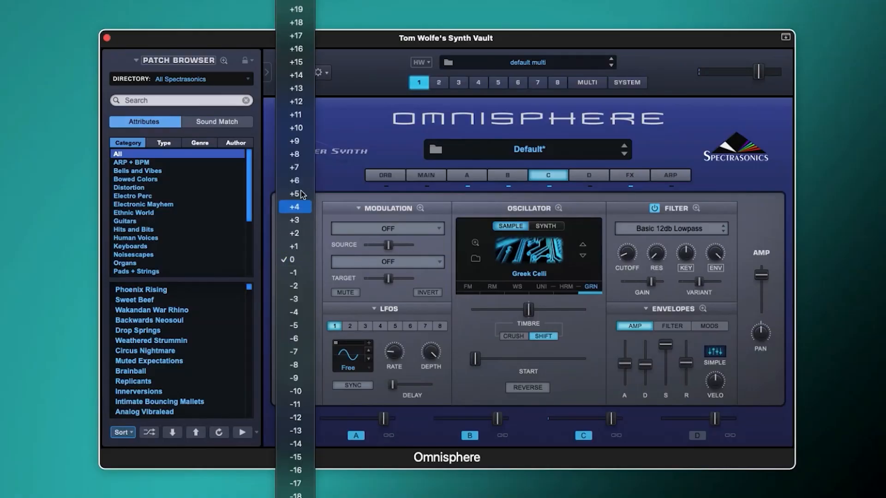
key("Escape")
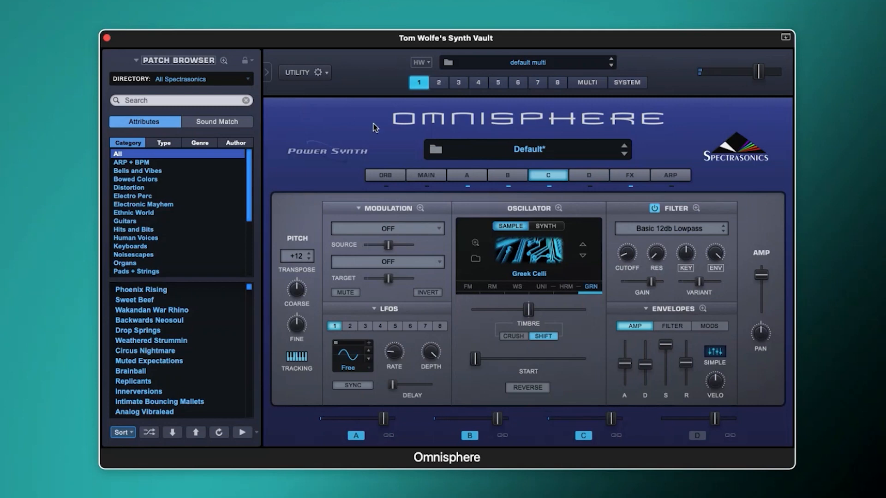
Move layer C's Pro-Verb to the second effect slot and load Power Filter into the first slot ahead of it
left_click(644, 180)
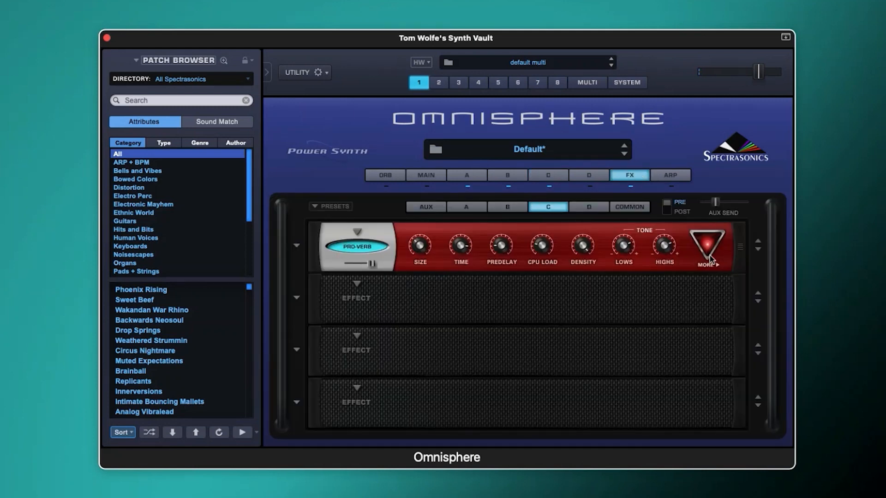
left_click_drag(741, 248, 554, 274)
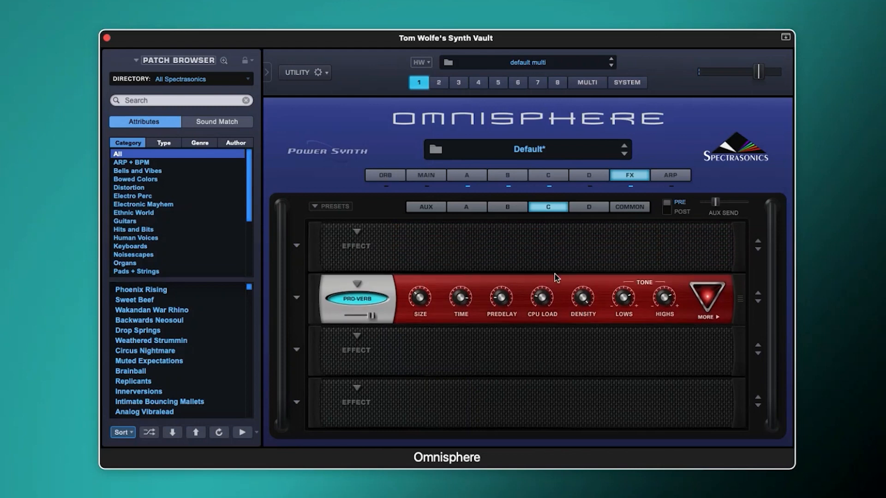
left_click(357, 232)
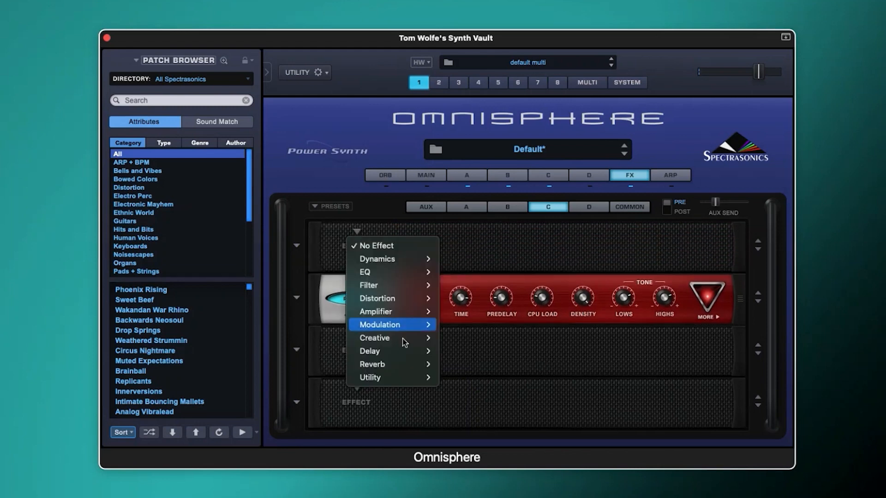
mouse_move(396, 366)
mouse_move(406, 286)
left_click(460, 313)
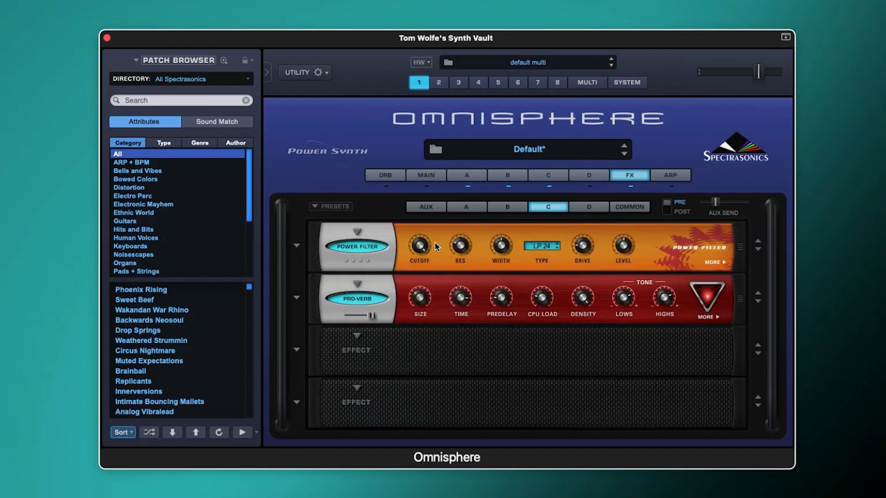
Sweep the Power Filter's cutoff down and back up on layer C, then fine-tune it
left_click_drag(420, 248, 414, 282)
left_click_drag(421, 249, 412, 211)
left_click_drag(411, 251, 413, 248)
Set layer C's pitch transpose to 0 and nudge its Power Filter cutoff slightly higher
left_click(548, 178)
left_click(299, 258)
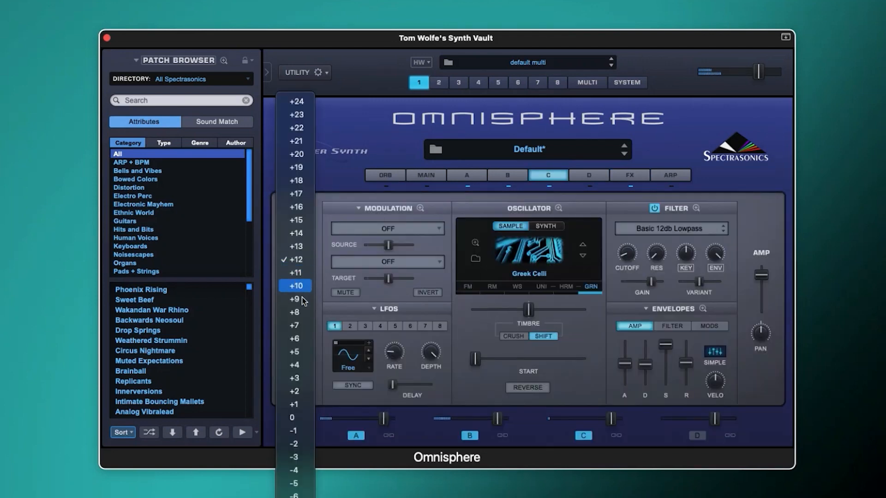
left_click(294, 417)
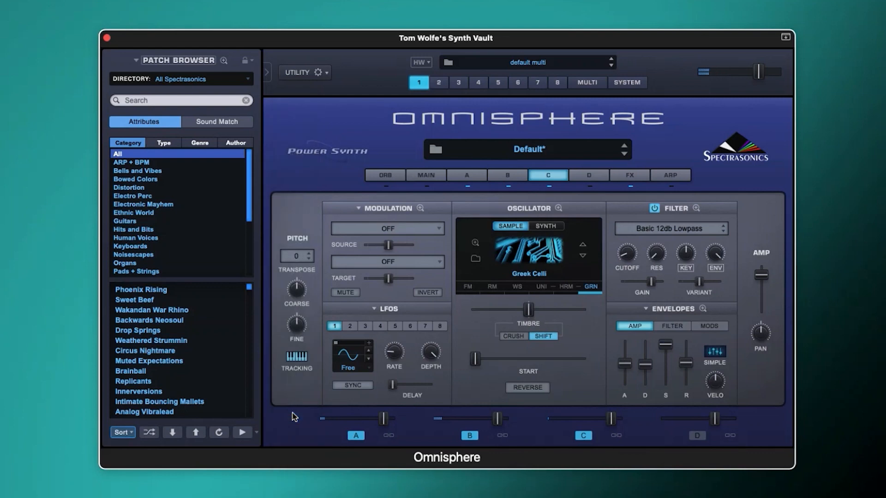
left_click(631, 178)
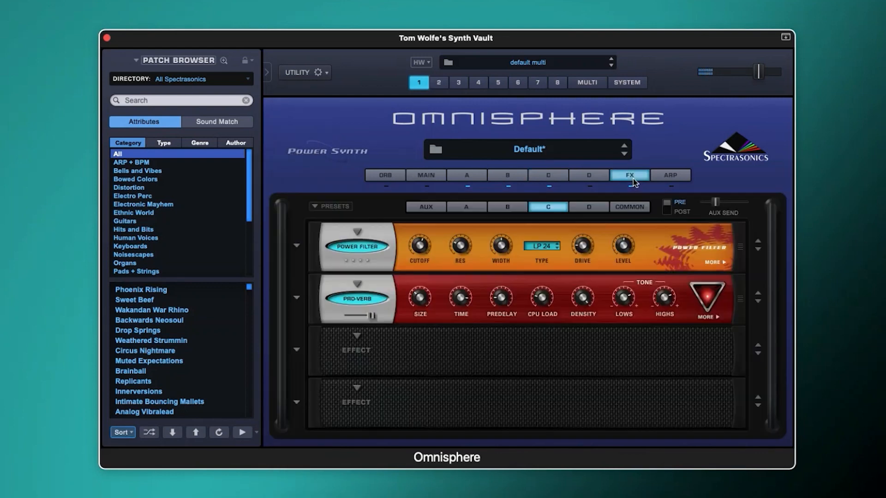
left_click_drag(423, 243, 427, 241)
Lower layer C's granular Intensity near its low end and raise Smoothing slightly above the middle
left_click(547, 176)
left_click(585, 286)
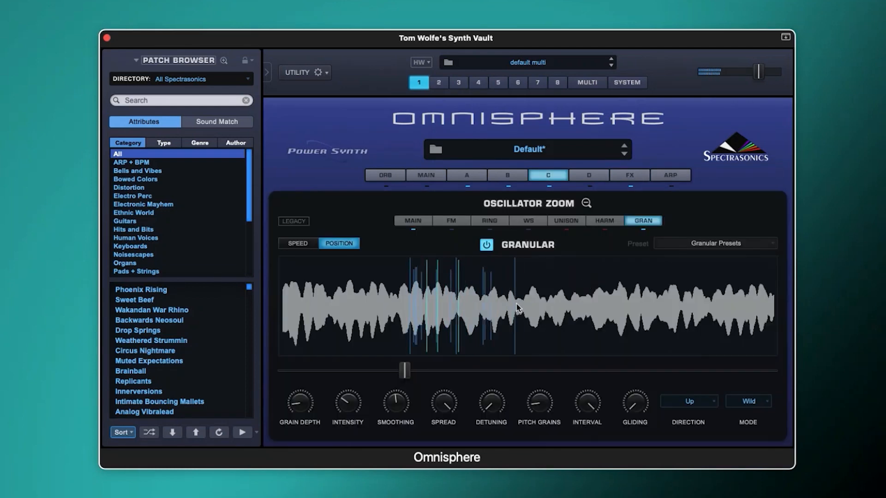
mouse_move(342, 418)
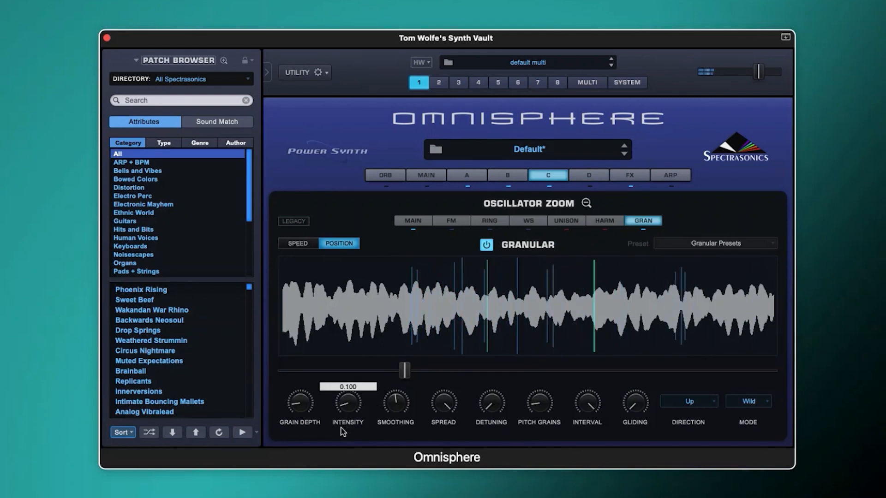
left_click_drag(399, 400, 400, 387)
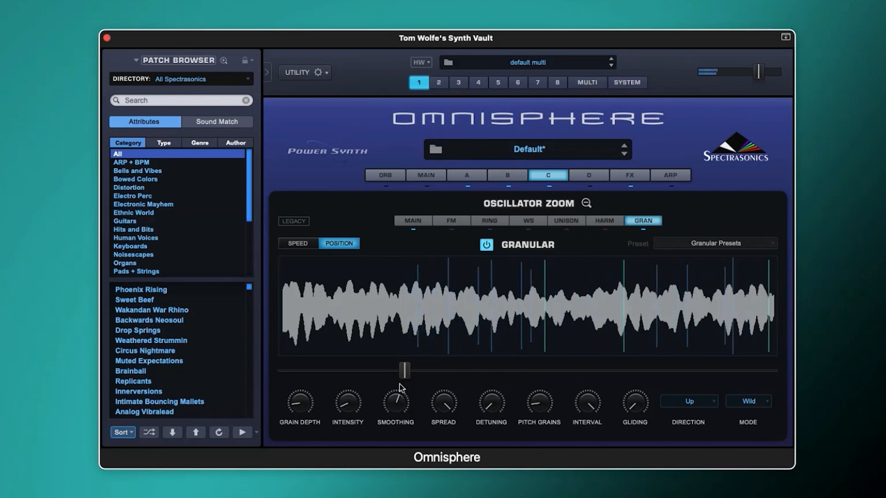